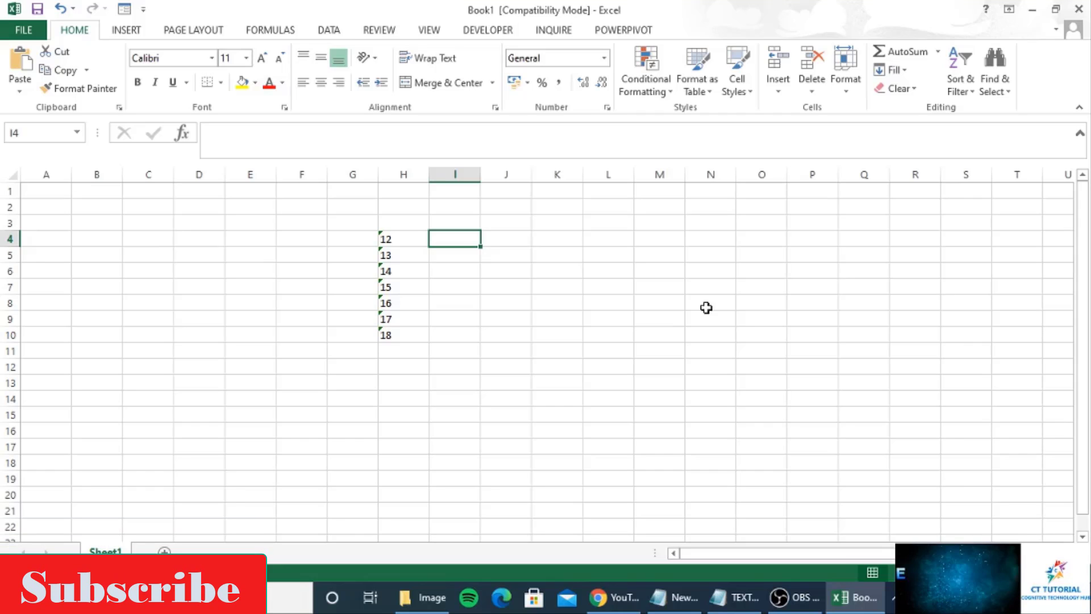
# Try the formula =H4*2 in cell I4, and undo the entry.
pyautogui.write('=H4*')
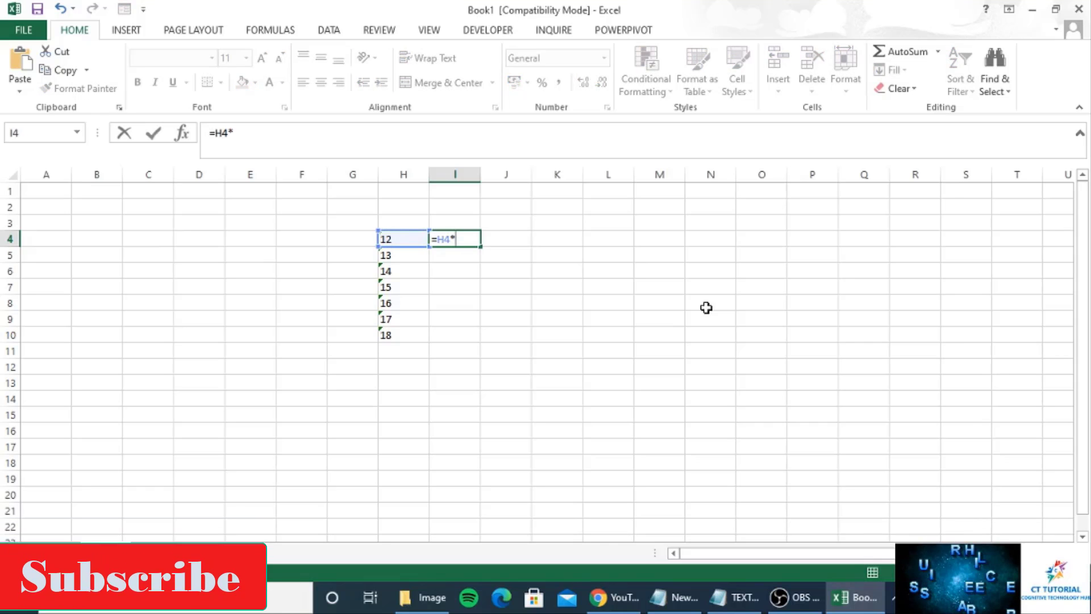
pyautogui.write('2')
pyautogui.press('Return')
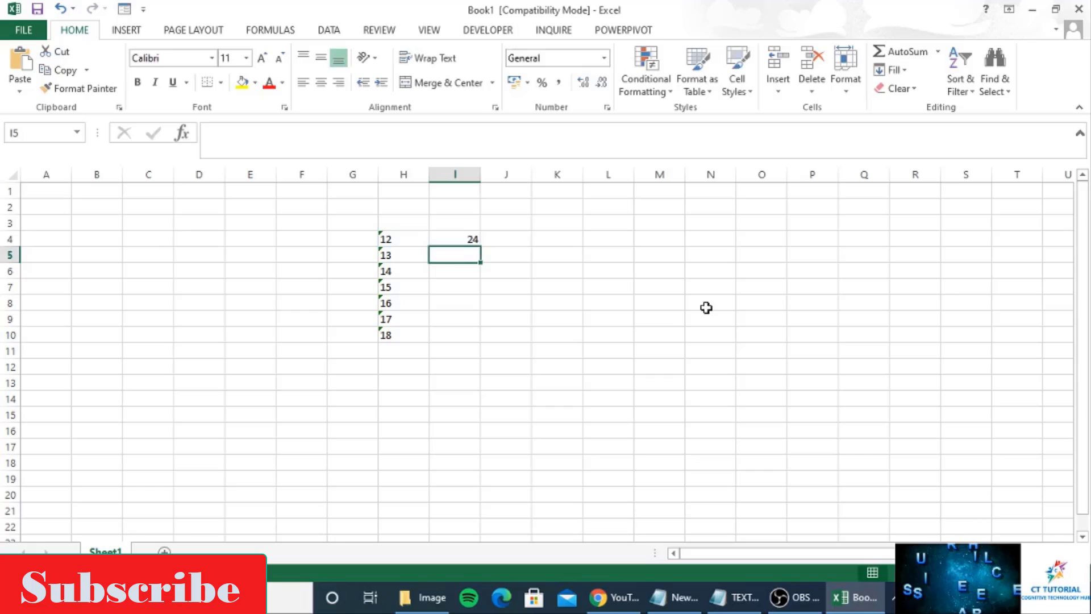
pyautogui.hotkey('ctrl', 'z')
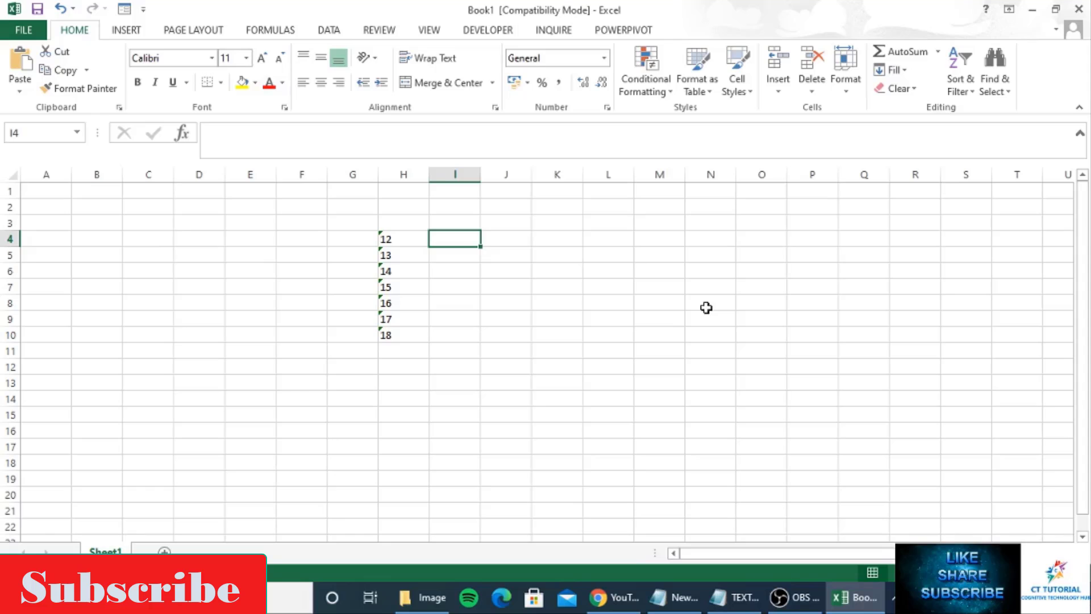
# Enter the formula =ISNUMBER(H4) in cell I4 to check whether H4 holds a number.
pyautogui.write('=')
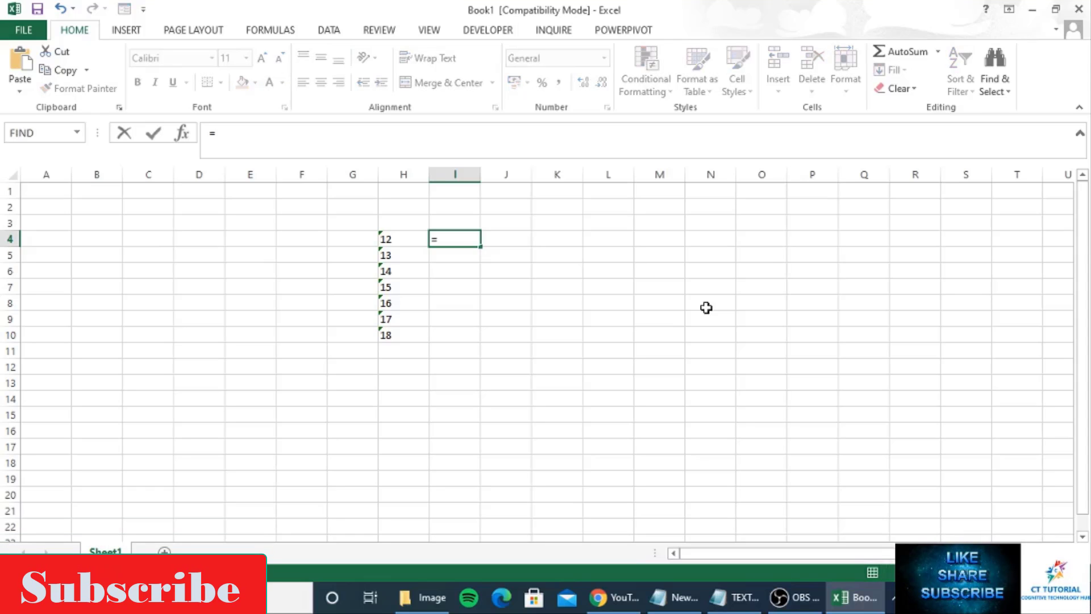
pyautogui.write('isnum')
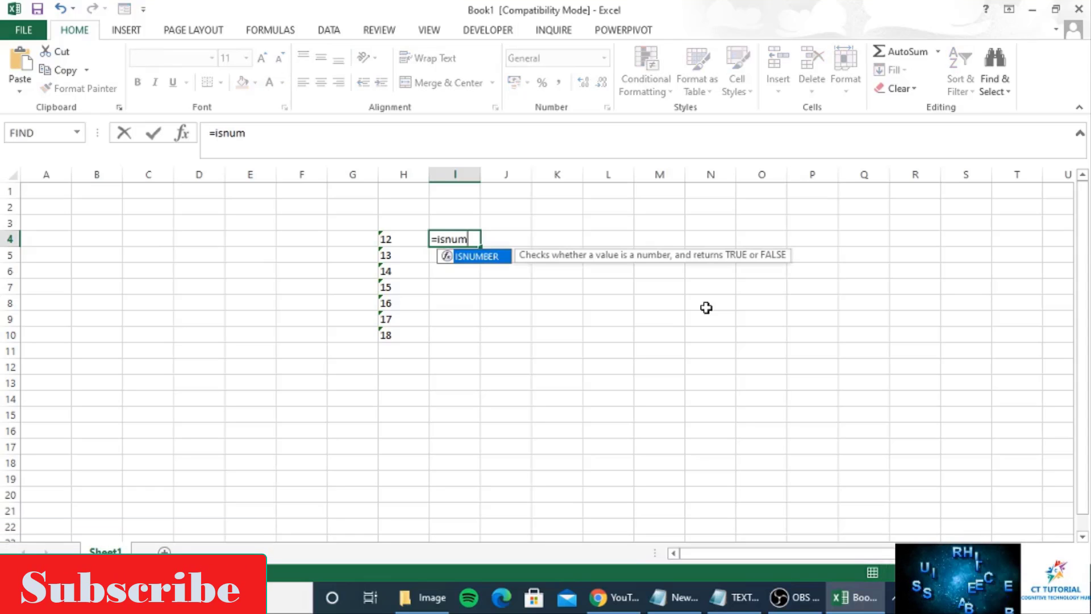
pyautogui.press('Tab')
pyautogui.press('Left')
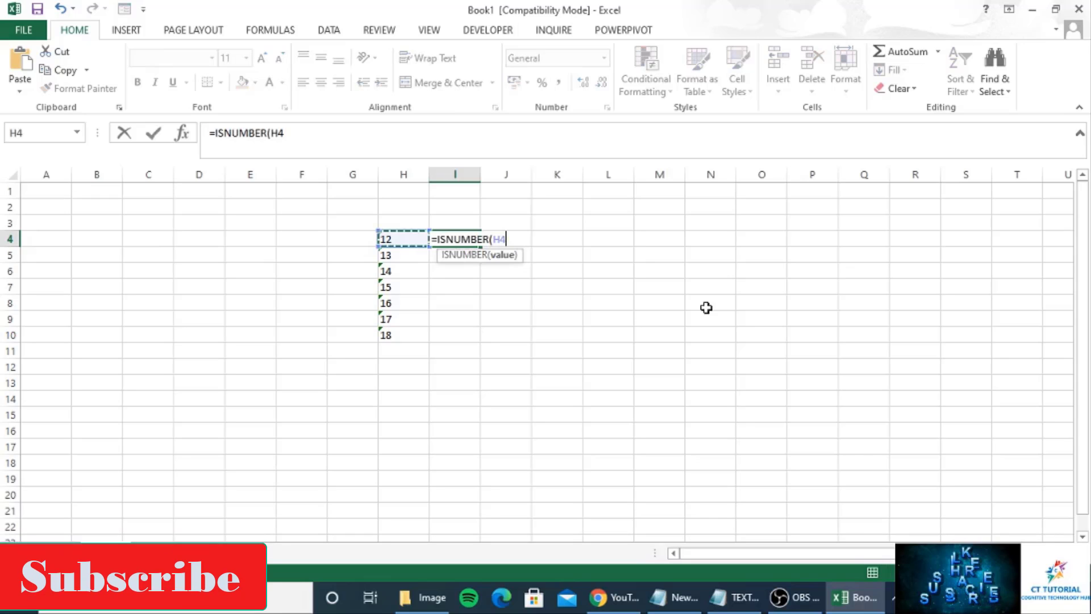
pyautogui.write(')')
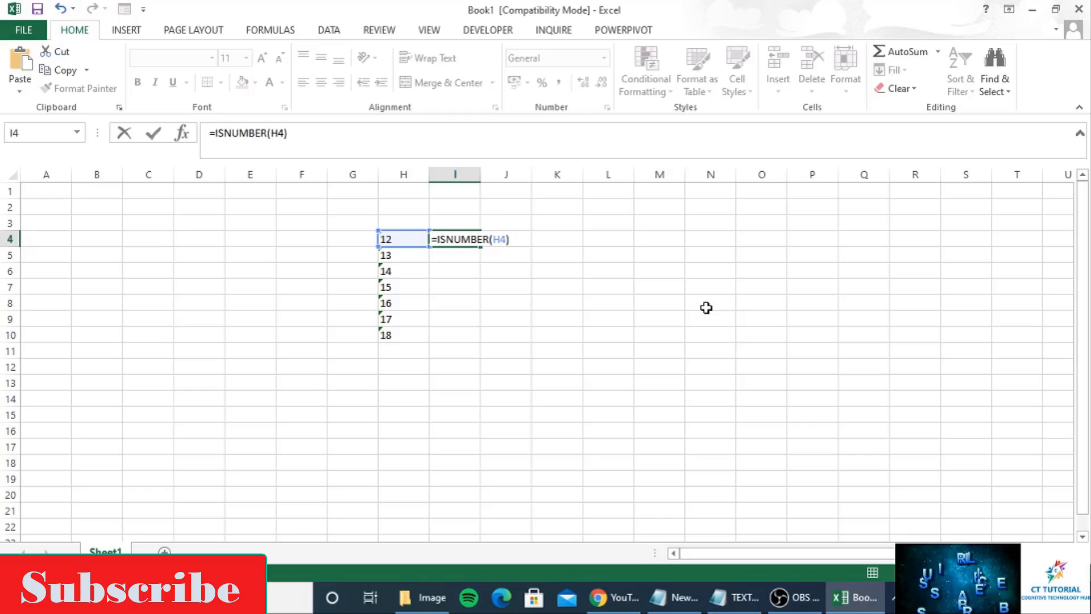
pyautogui.press('Return')
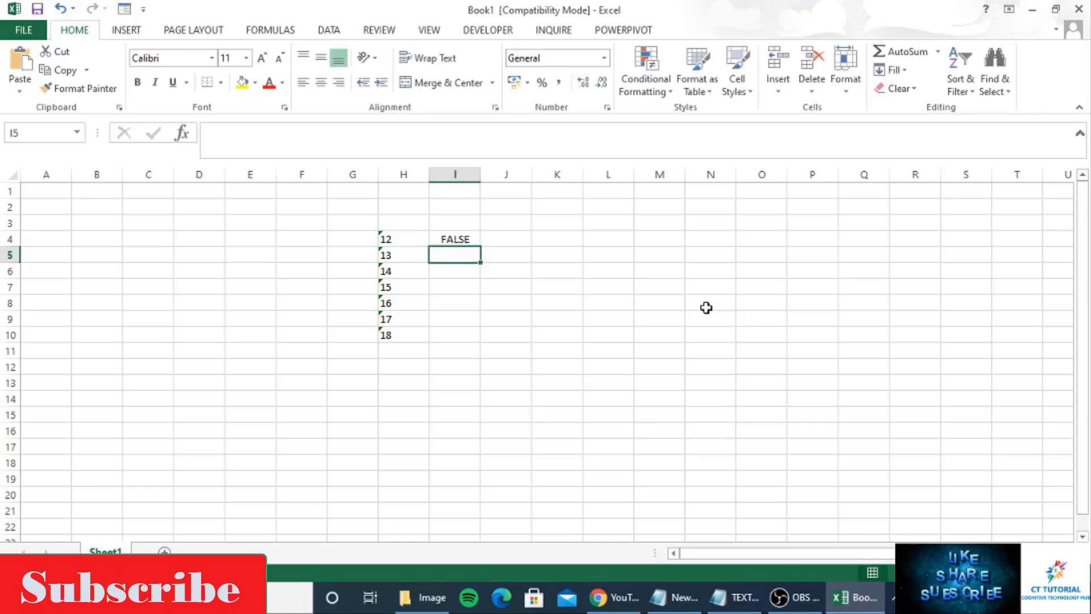
# Copy the ISNUMBER formula from I4 down through I10.
pyautogui.press('Up')
pyautogui.hotkey('ctrl', 'c')
pyautogui.hotkey('shift', 'Down')
pyautogui.hotkey('shift', 'Down')
pyautogui.hotkey('shift', 'Down')
pyautogui.hotkey('shift', 'Down')
pyautogui.hotkey('shift', 'Down')
pyautogui.hotkey('shift', 'Down')
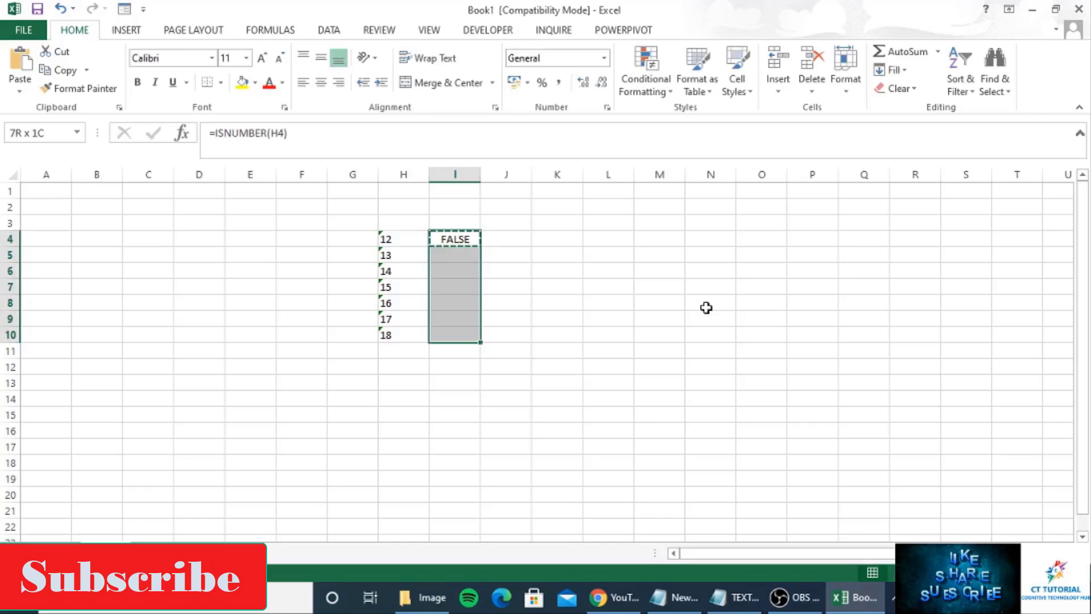
pyautogui.hotkey('ctrl', 'v')
pyautogui.press('Right')
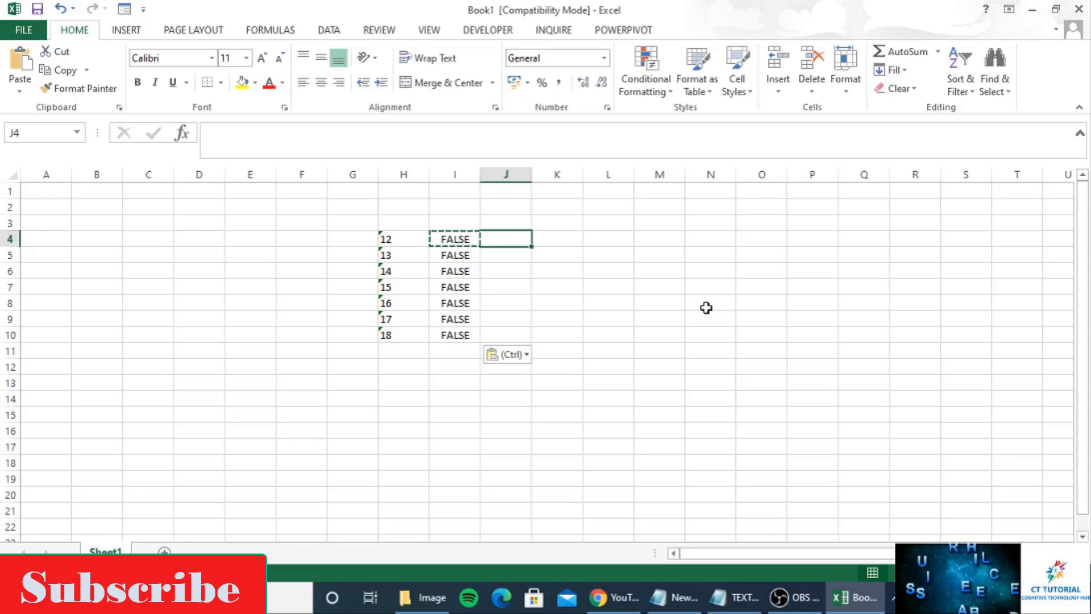
# Convert the number stored as text in H4 to a number using the cell's error-checking option Convert to Number.
pyautogui.click(385, 238)
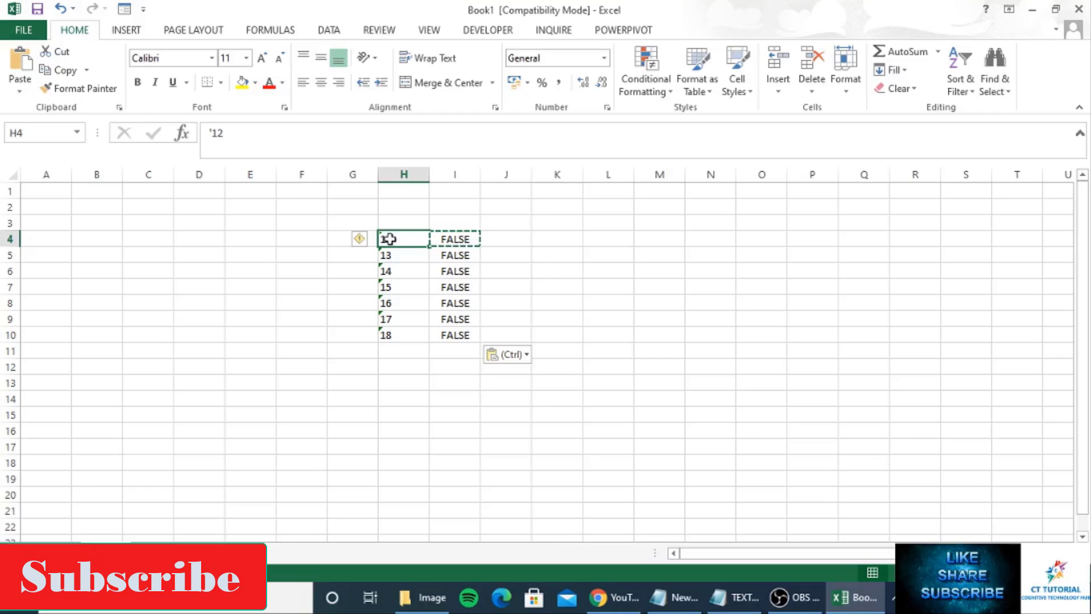
pyautogui.moveTo(359, 244)
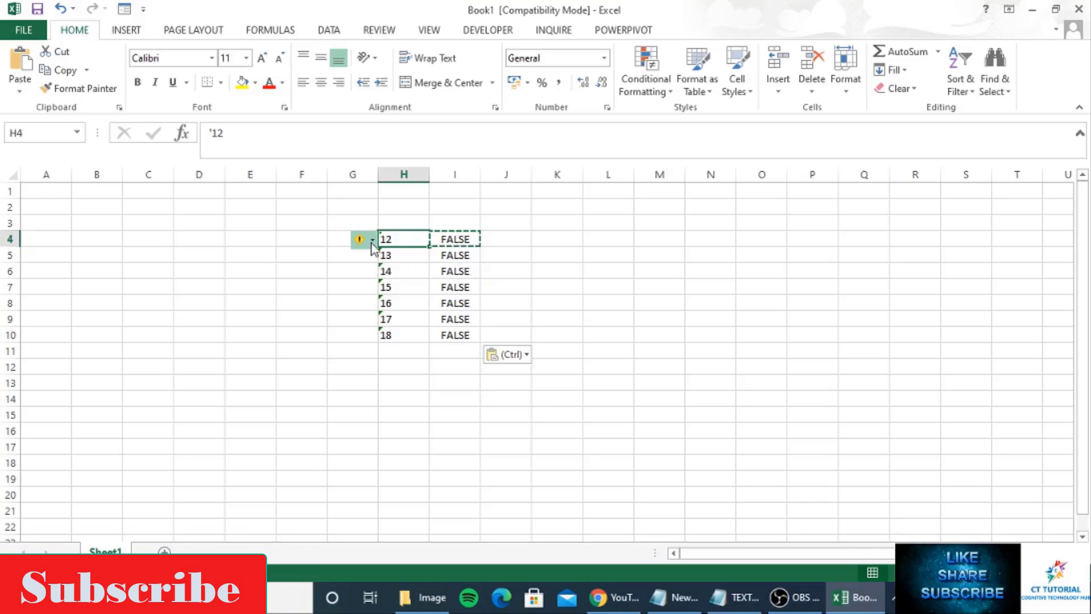
pyautogui.click(372, 241)
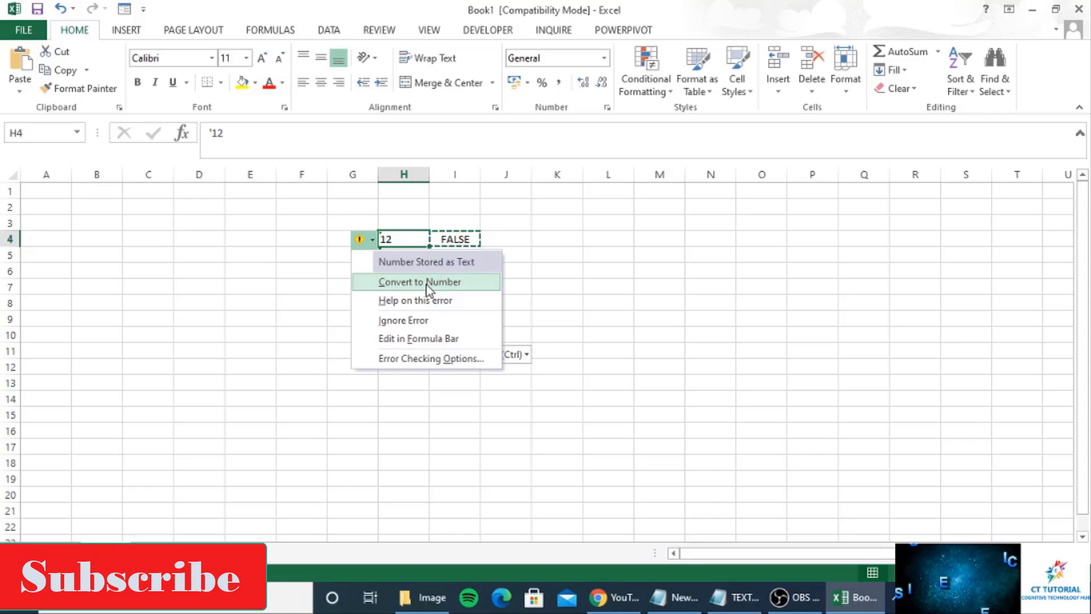
pyautogui.click(426, 283)
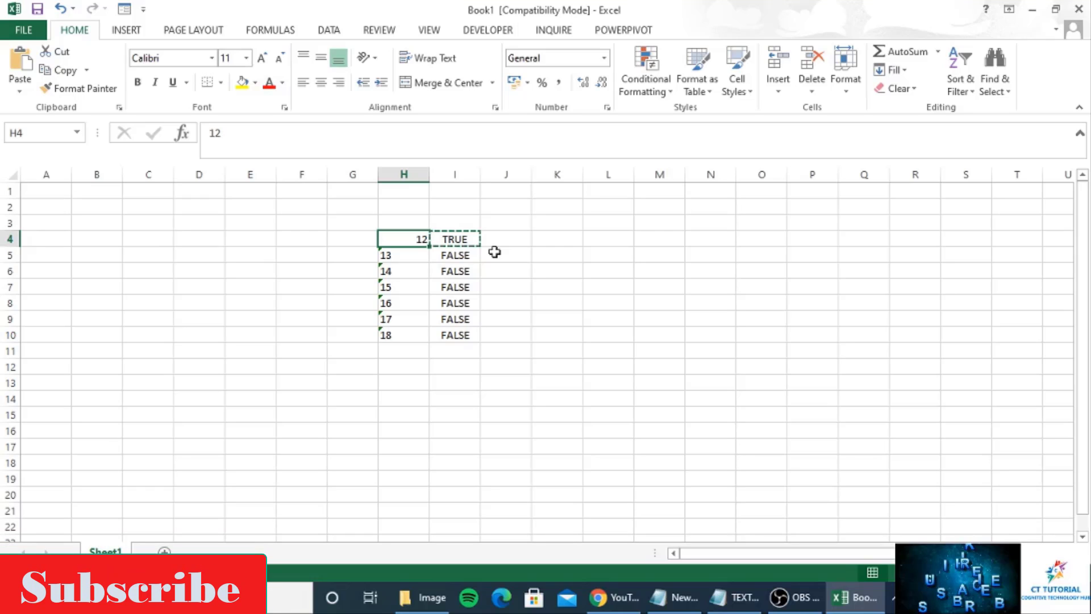
# Convert the text in H5 to a number by applying the copied blank cell J5 to it with Paste Special, pasting values.
pyautogui.click(401, 256)
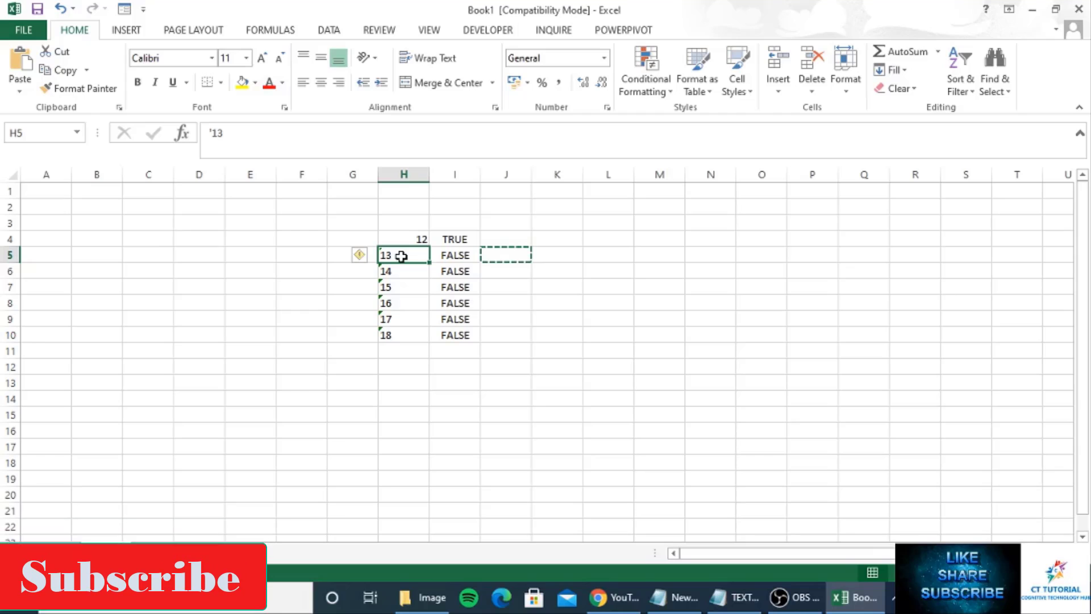
pyautogui.hotkey('ctrl', 'alt', 'v')
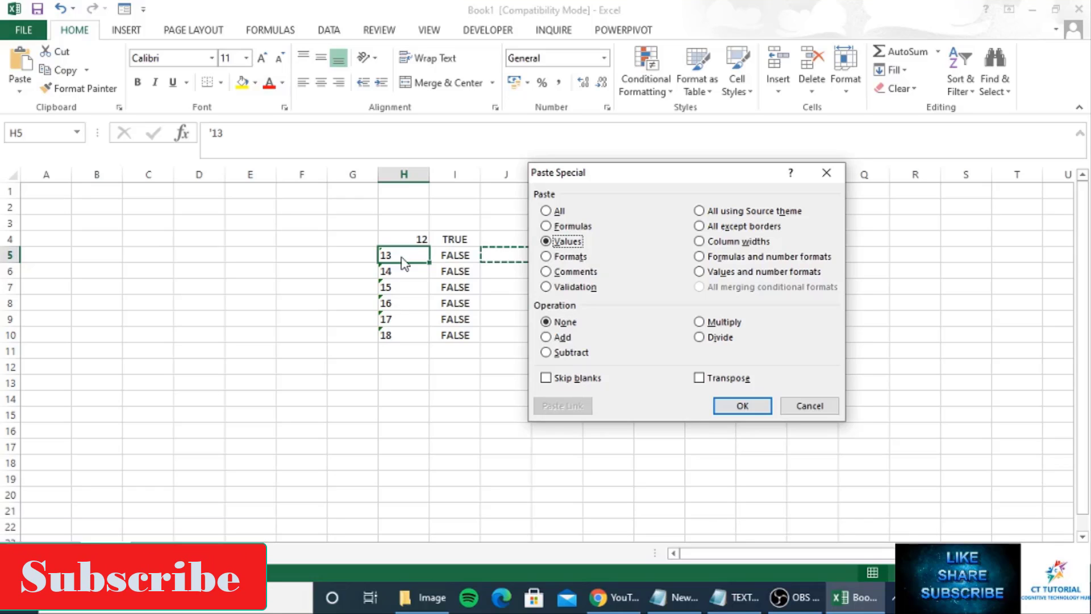
pyautogui.click(726, 406)
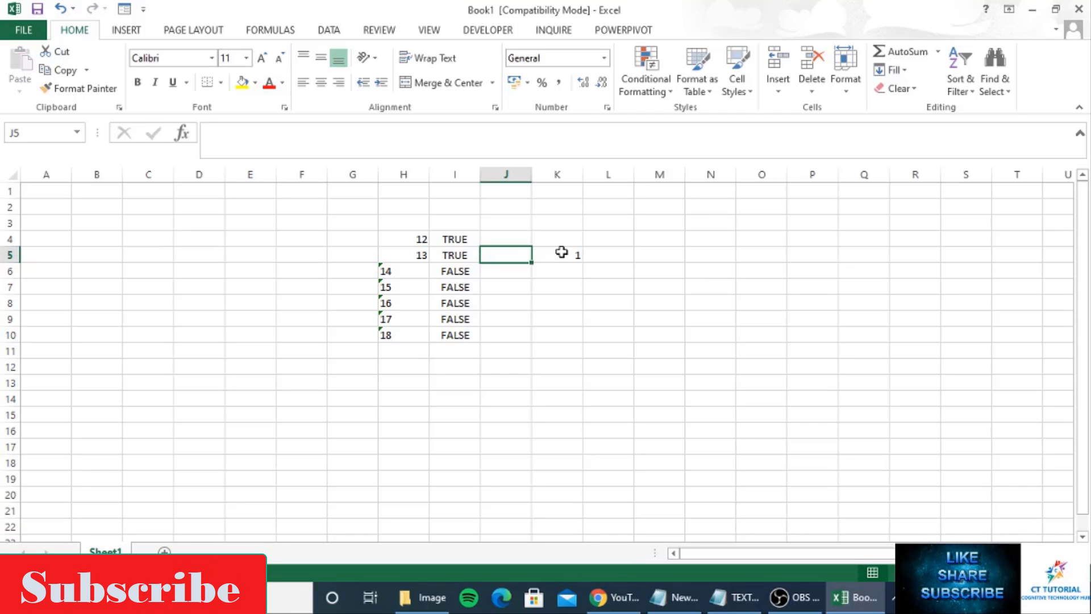
# Convert the text in H6 to a number by copying the 1 in K5 and applying it with Paste Special.
pyautogui.click(561, 253)
pyautogui.hotkey('ctrl', 'c')
pyautogui.click(386, 271)
pyautogui.hotkey('alt', 'e')
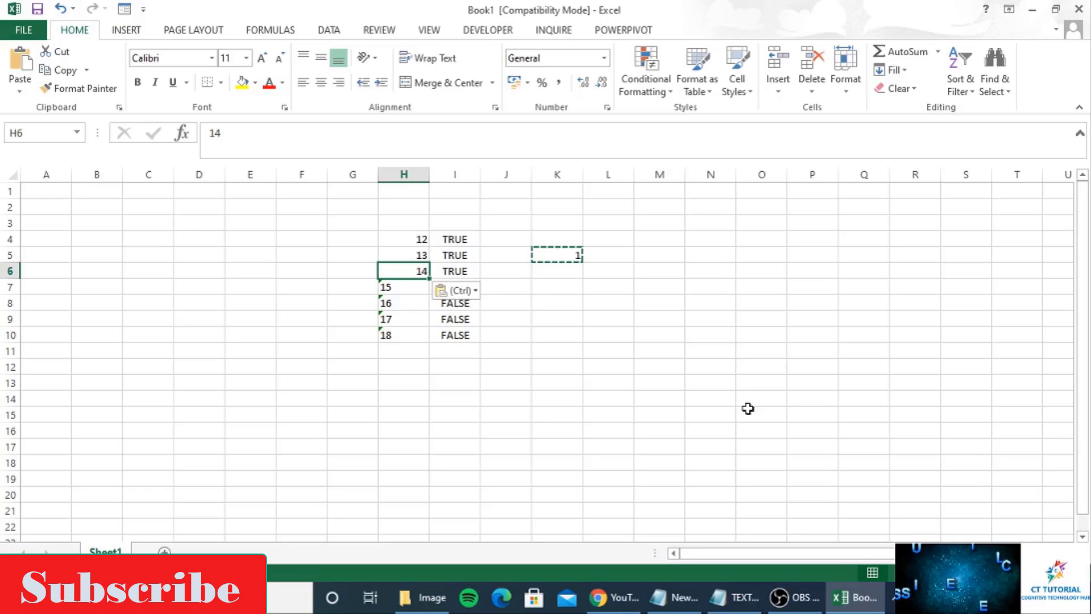
# Enter the formula =VALUE(H7) in cell K7 to return the text in H7 as a number.
pyautogui.click(547, 291)
pyautogui.write('=VALUE(H7')
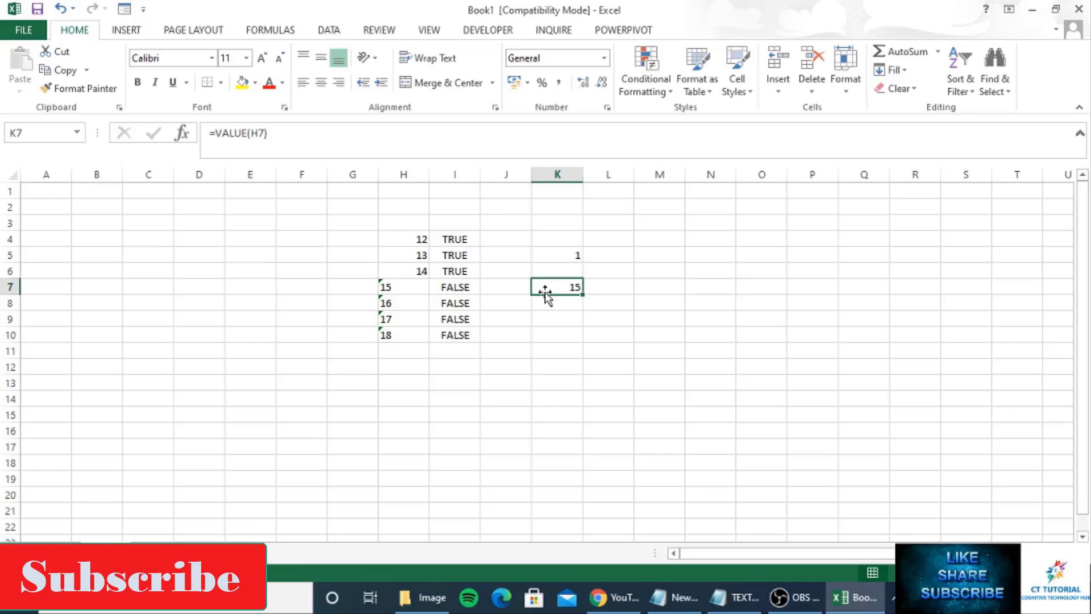
pyautogui.press('Return')
# Start a formula in cell K8 that references a cell in row 8.
pyautogui.write('=')
pyautogui.press('Left')
pyautogui.press('Left')
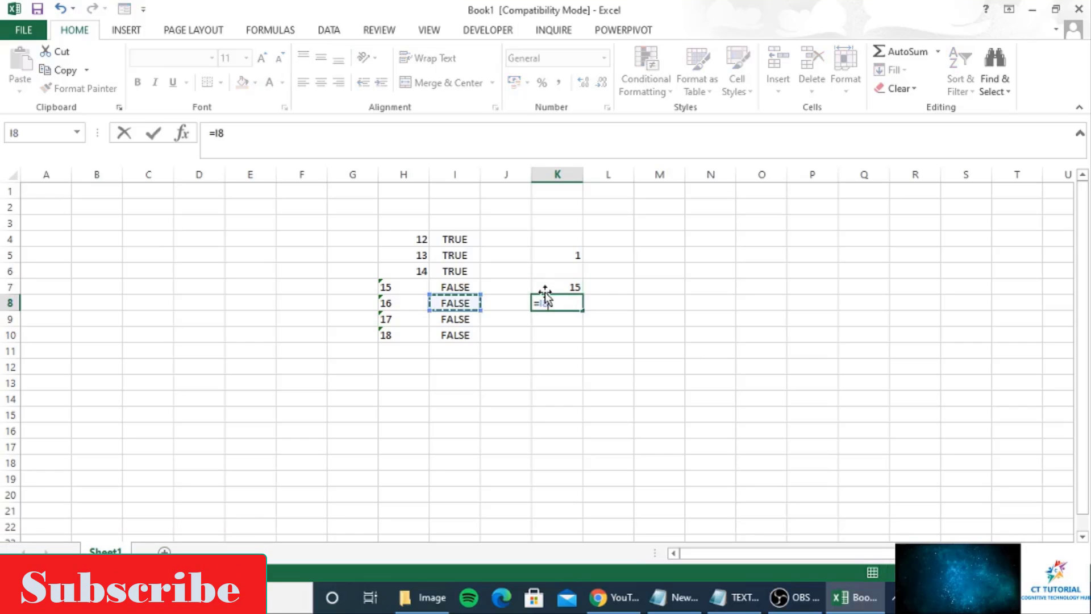